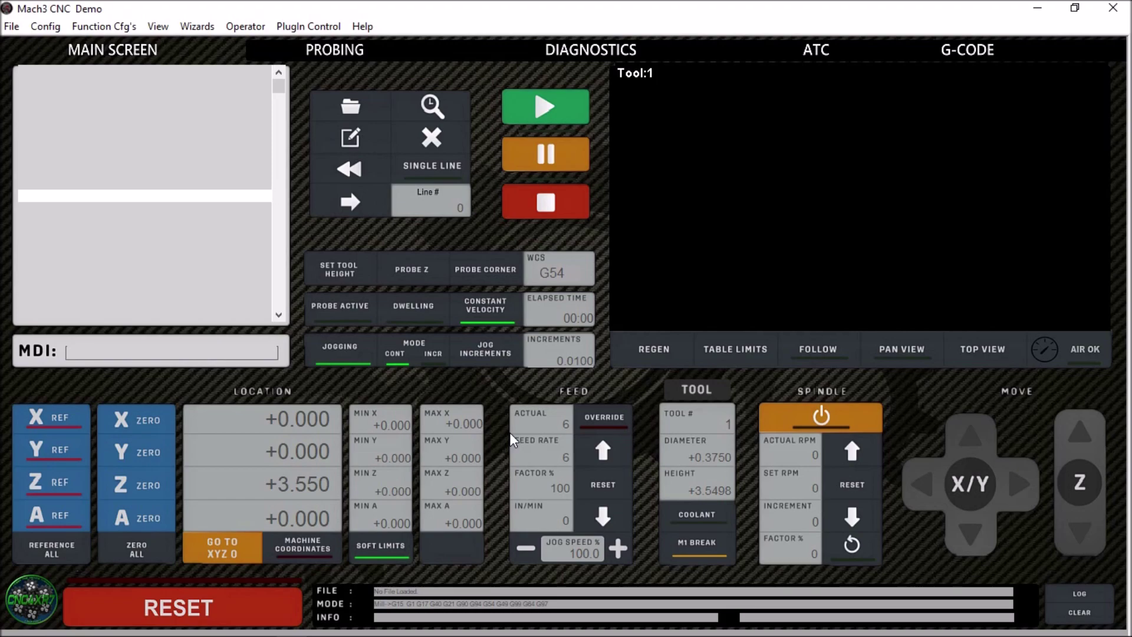
# Switch to the browser, look over the screenset downloads on the machsupport.com page, and return to Mach3
pyautogui.hotkey('alt', 'Tab')
pyautogui.hotkey('alt', 'Tab')
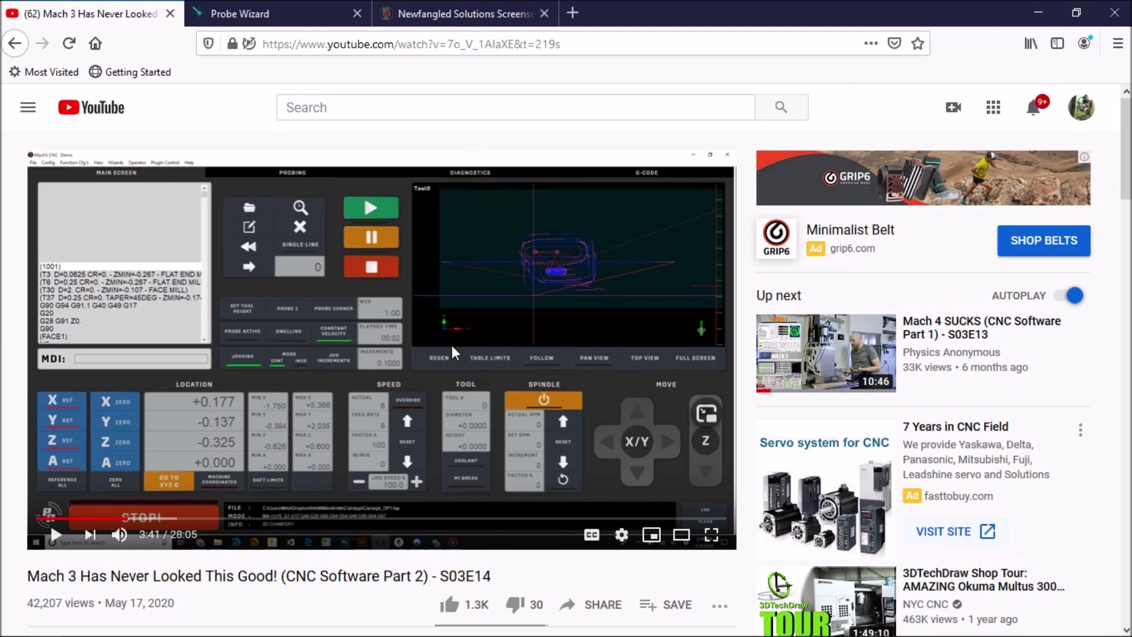
pyautogui.click(434, 13)
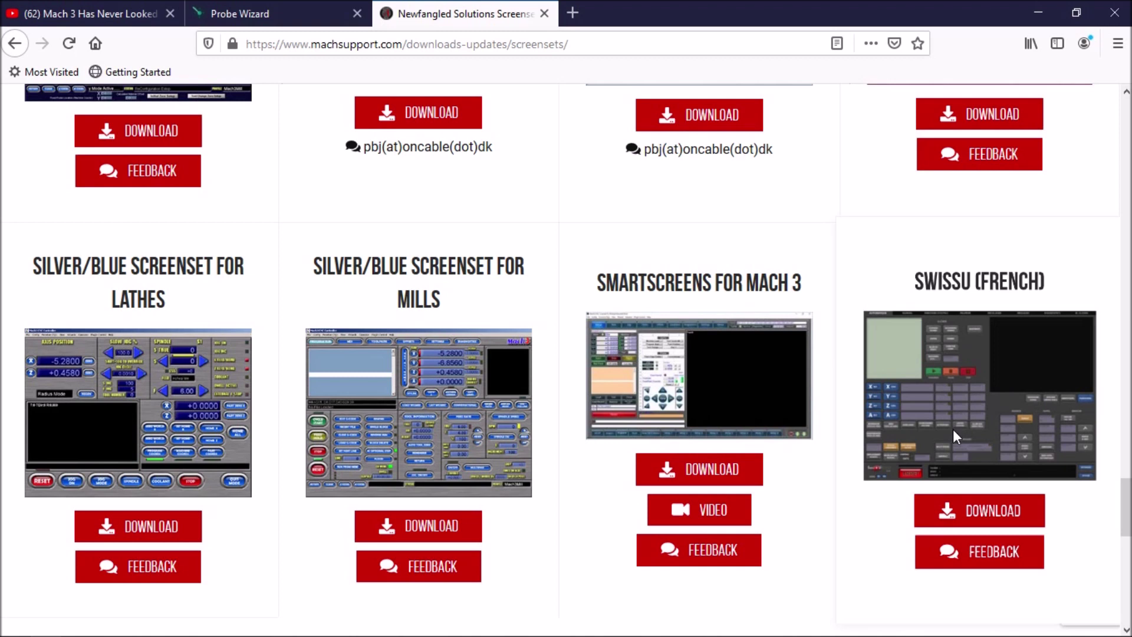
pyautogui.moveTo(289, 629)
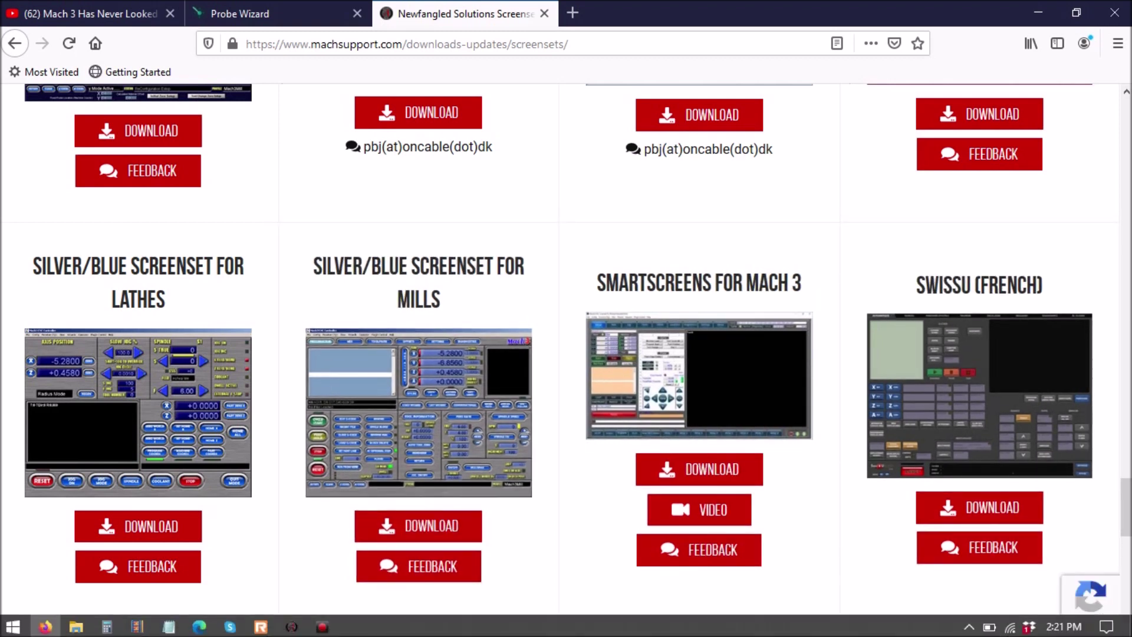
pyautogui.click(290, 624)
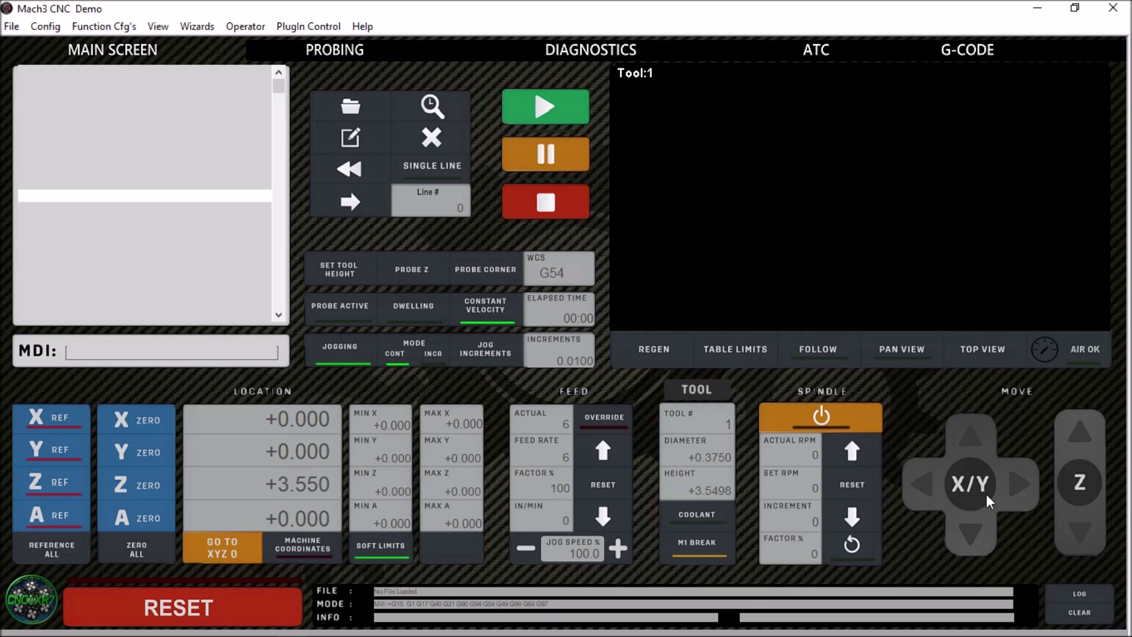
# Open the Probing screen and look over the Probe Wizard article on the vers.by site in the browser
pyautogui.click(354, 55)
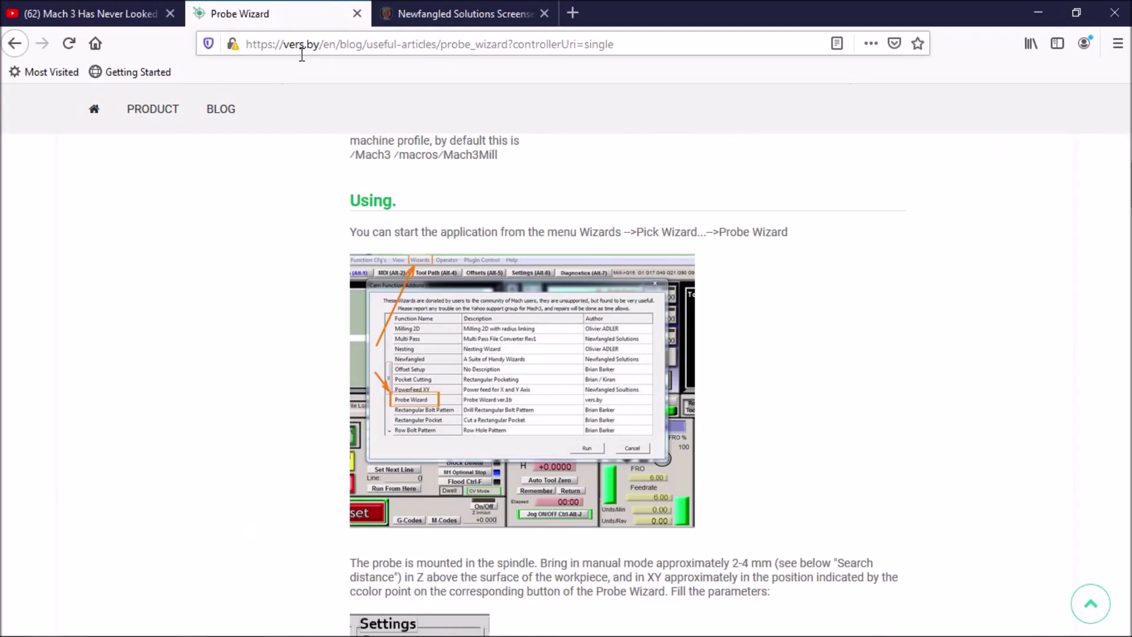
pyautogui.scroll(15, 334, 274)
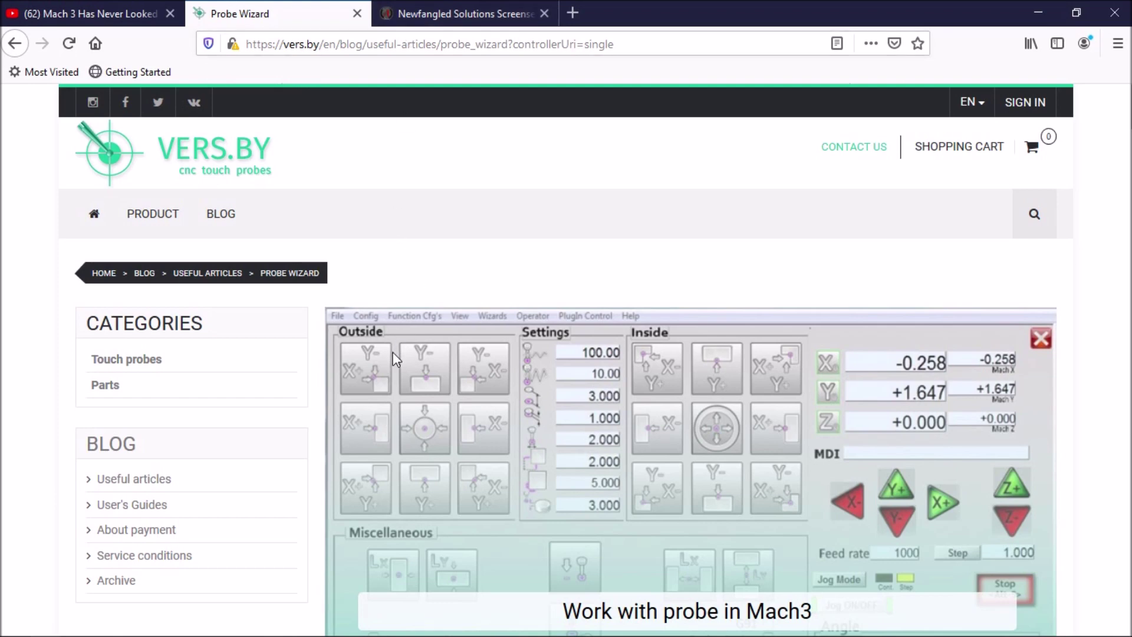
pyautogui.scroll(-5, 393, 359)
pyautogui.scroll(2, 391, 386)
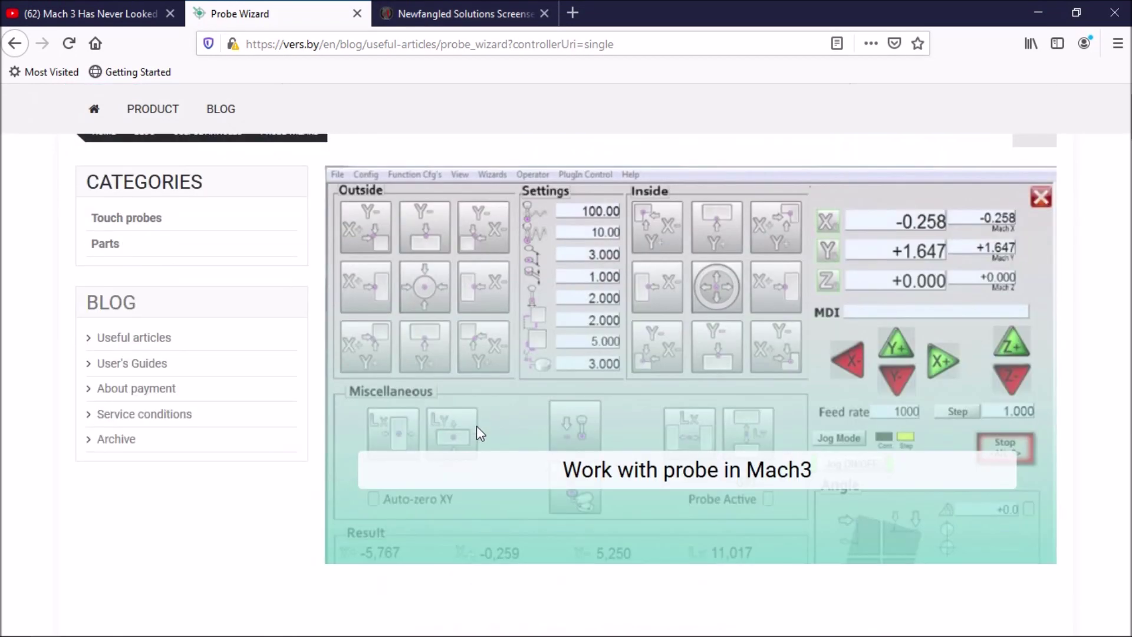
pyautogui.scroll(3, 478, 427)
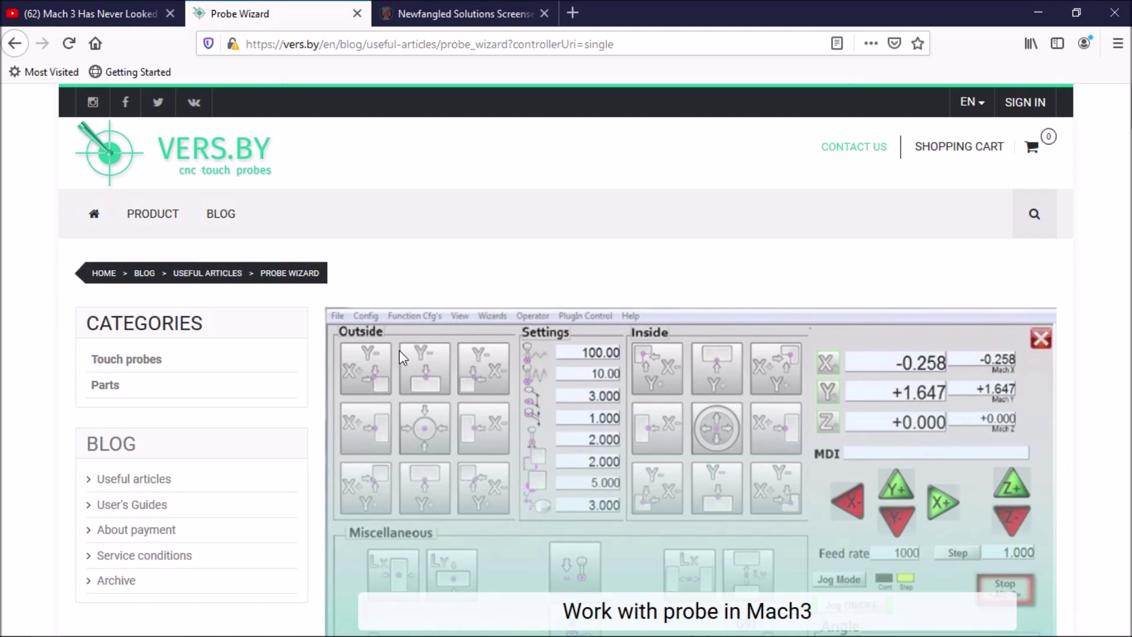
pyautogui.scroll(-5, 413, 351)
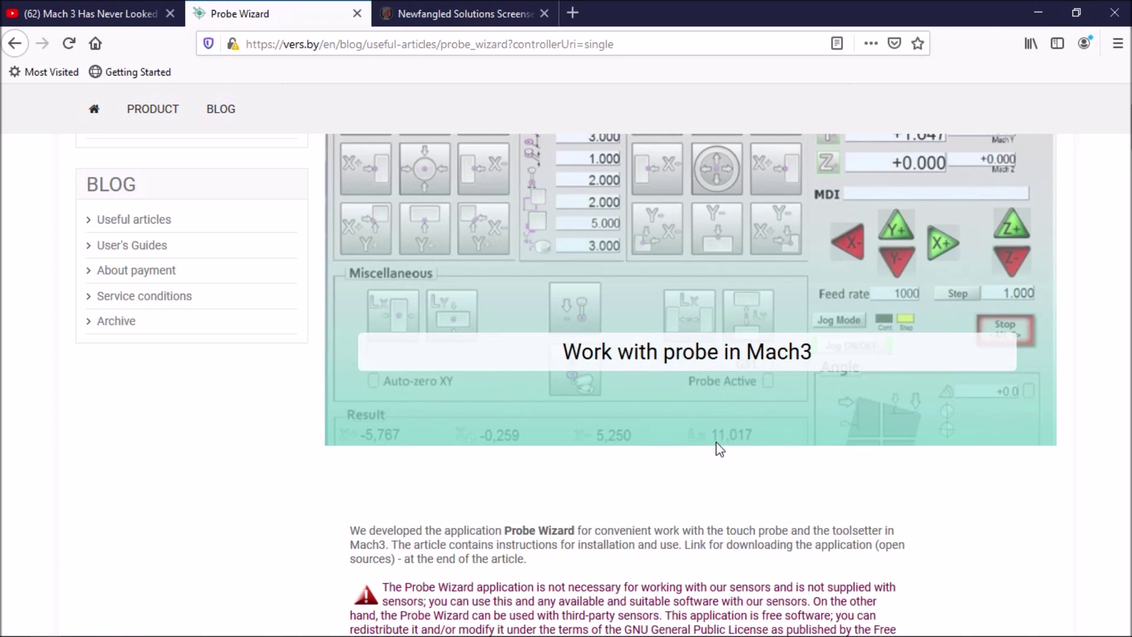
pyautogui.scroll(5, 709, 449)
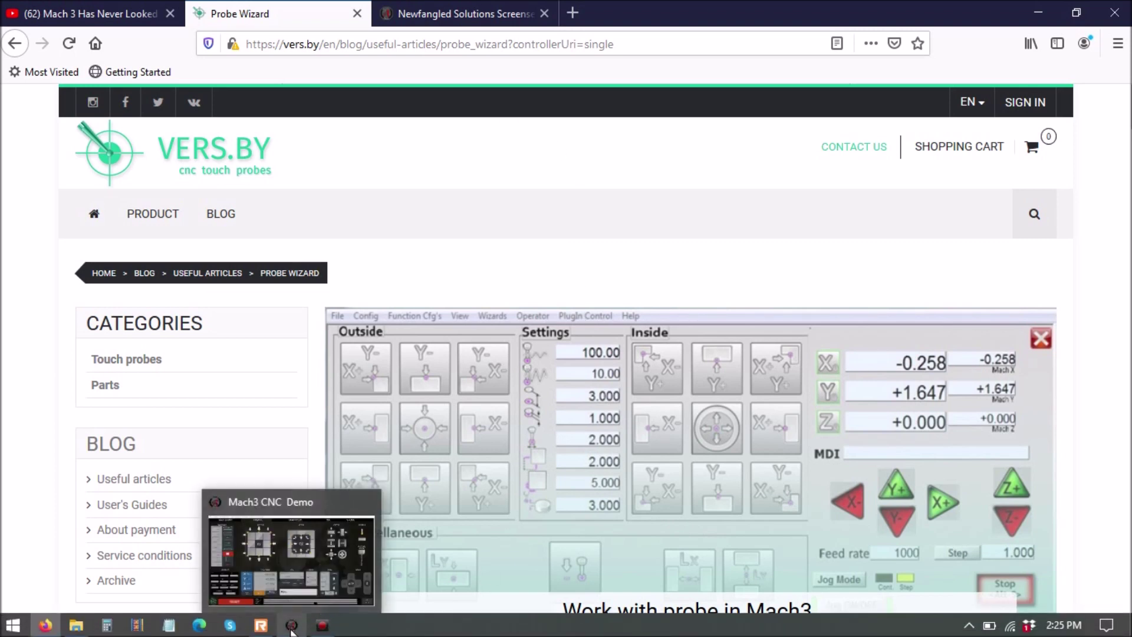
# Return to the Mach3 Probing screen and view the tool table, closing it without changes
pyautogui.click(293, 629)
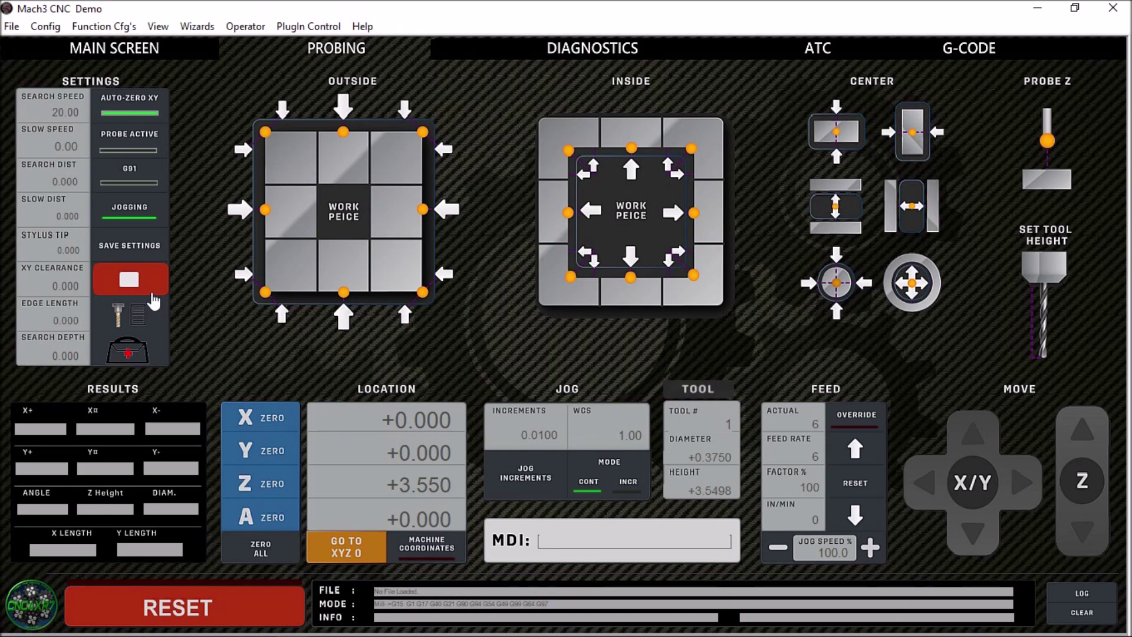
pyautogui.click(122, 314)
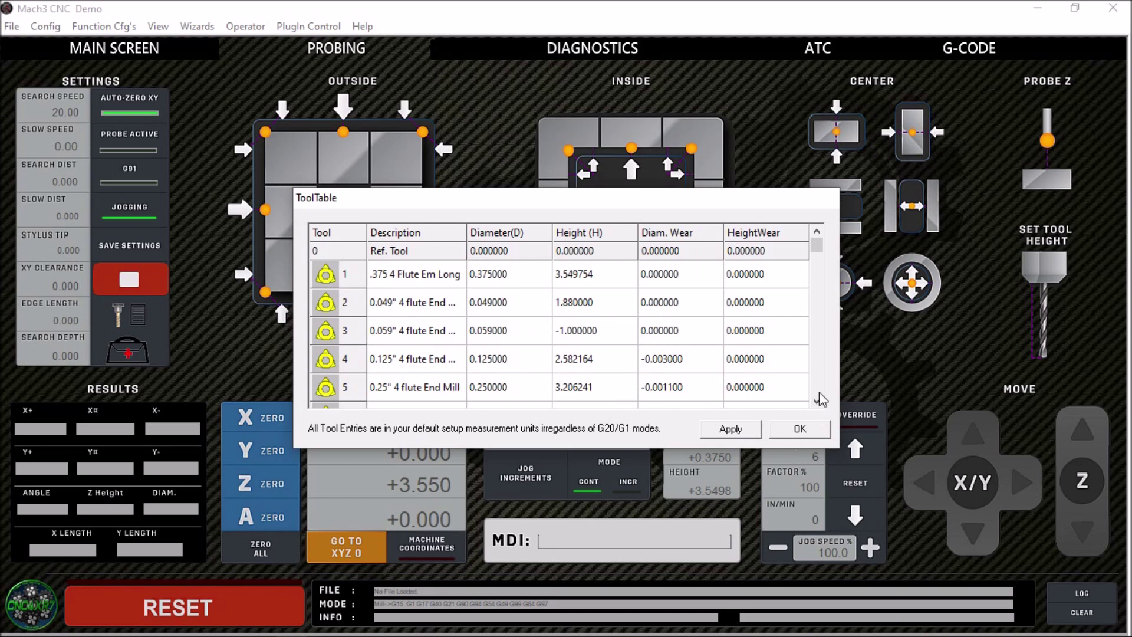
pyautogui.click(793, 429)
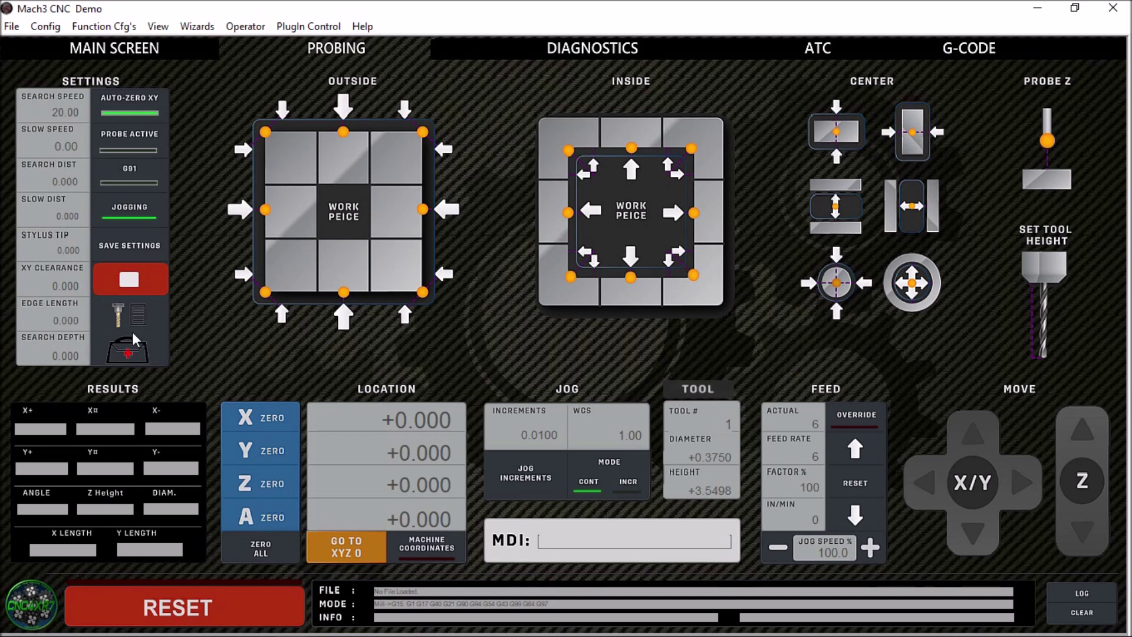
# Open the probing help and read the explanations for Search Speed and Slow Speed
pyautogui.click(134, 353)
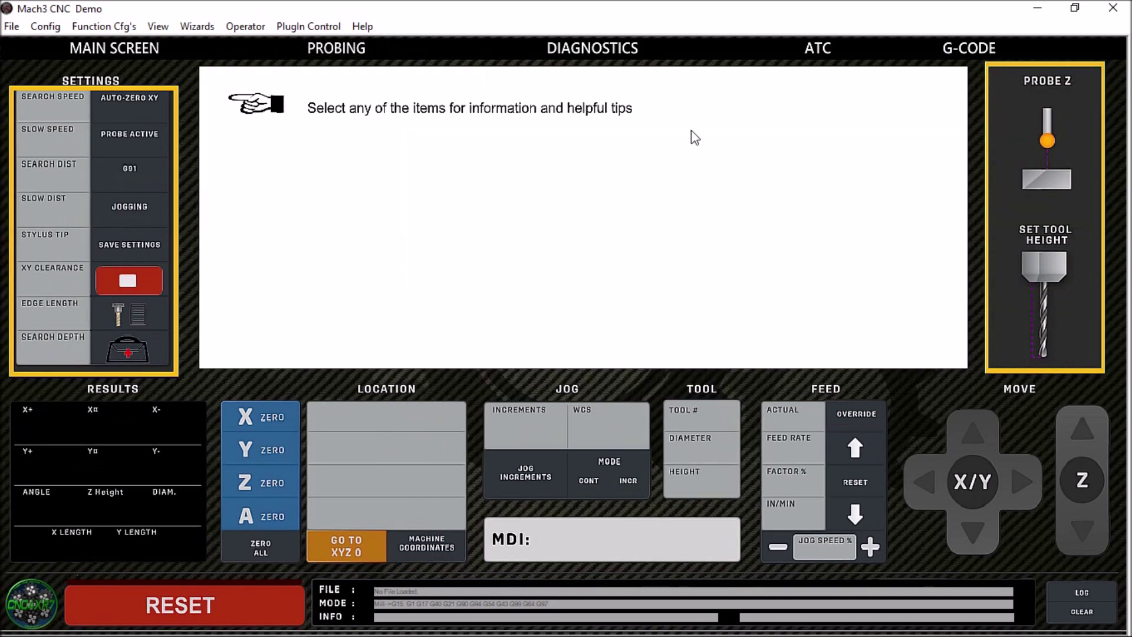
pyautogui.click(45, 108)
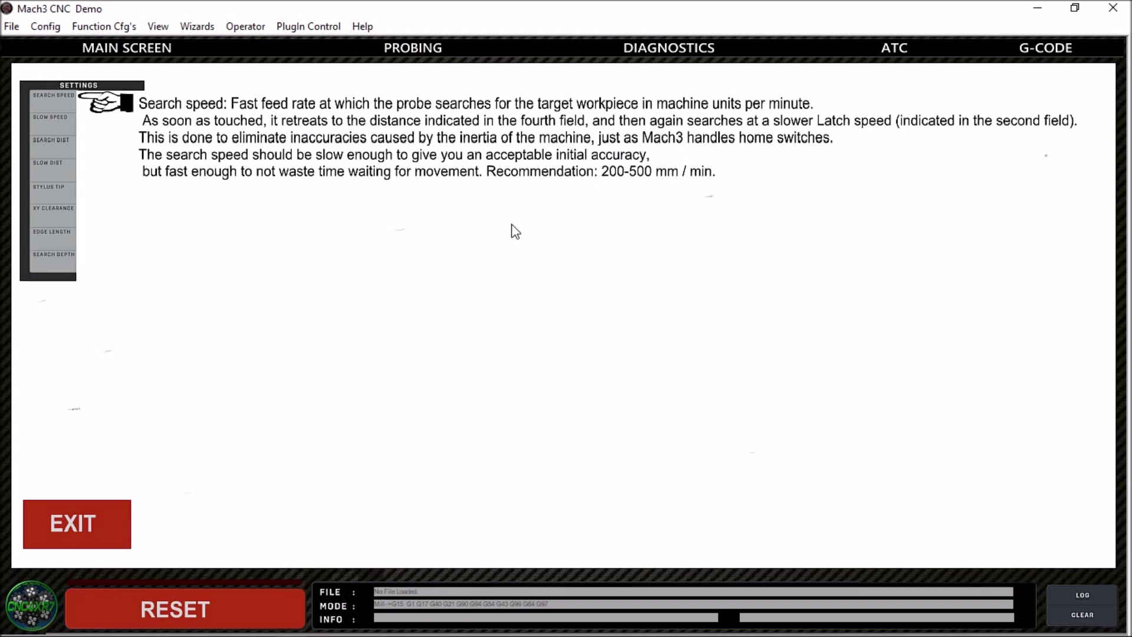
pyautogui.click(76, 525)
pyautogui.click(60, 144)
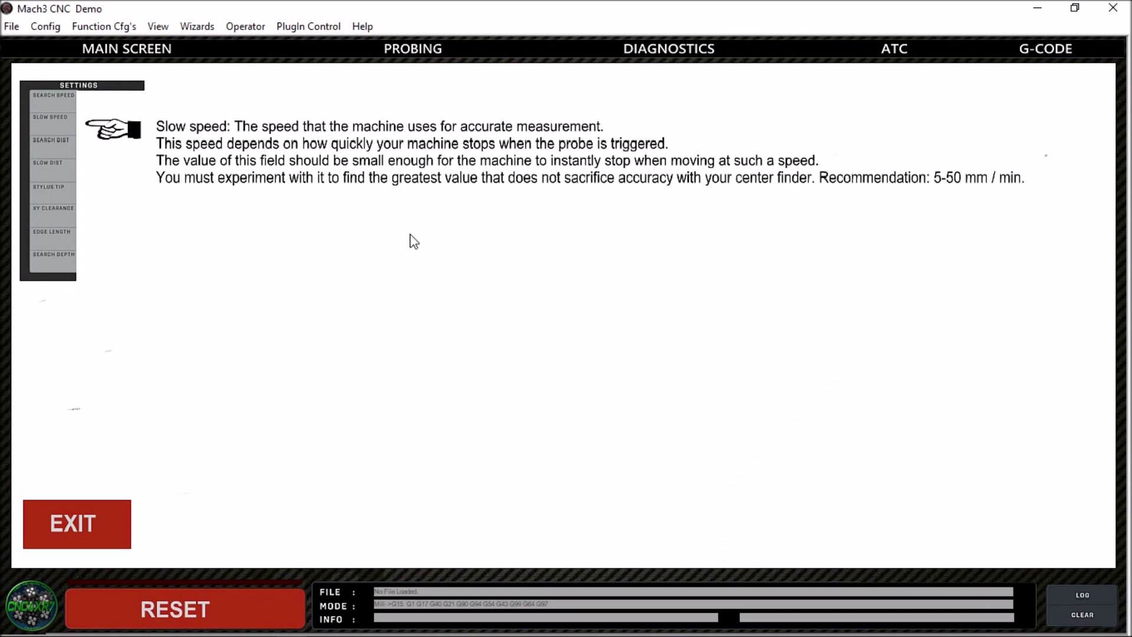
pyautogui.click(71, 524)
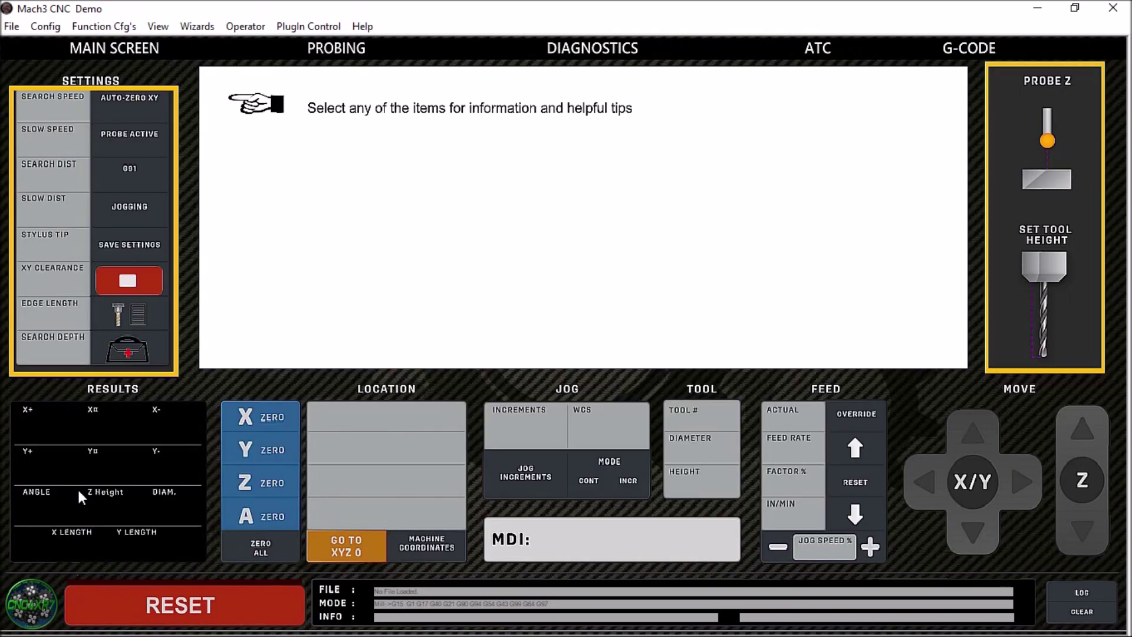
# Read the probing help for Probe Active and Probe Z, and open the Set Tool Height tip
pyautogui.click(124, 140)
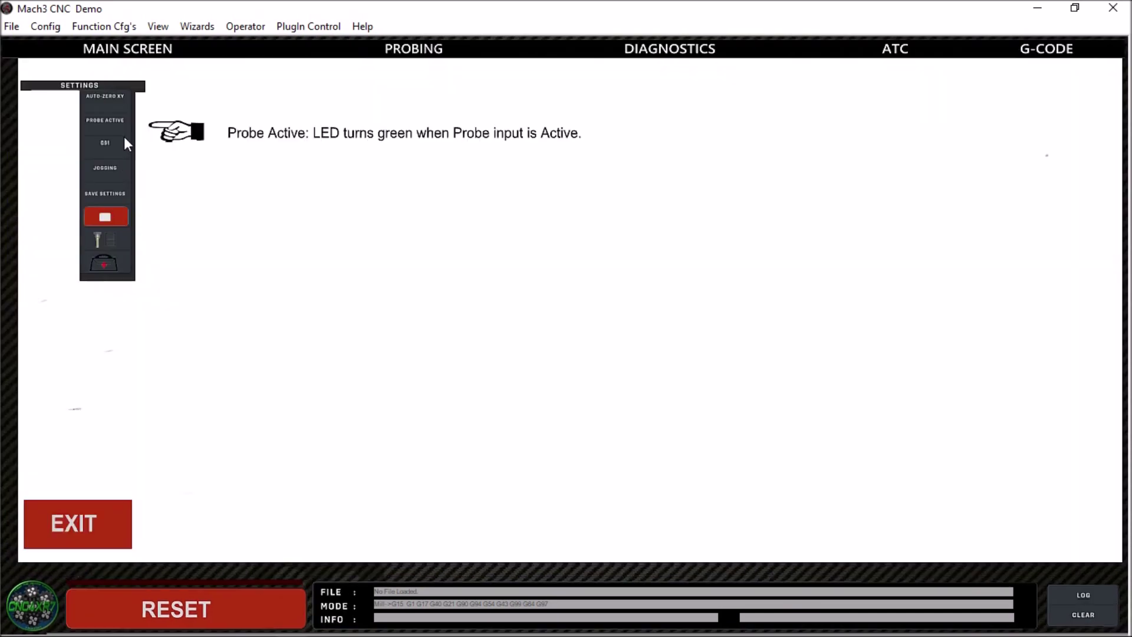
pyautogui.click(75, 534)
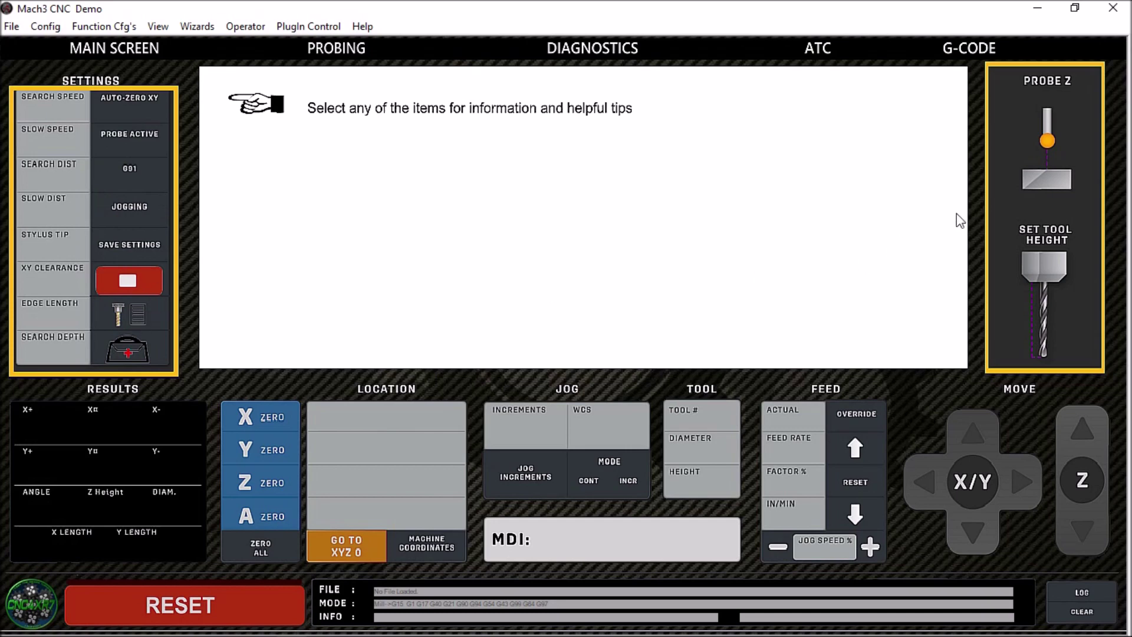
pyautogui.click(1039, 159)
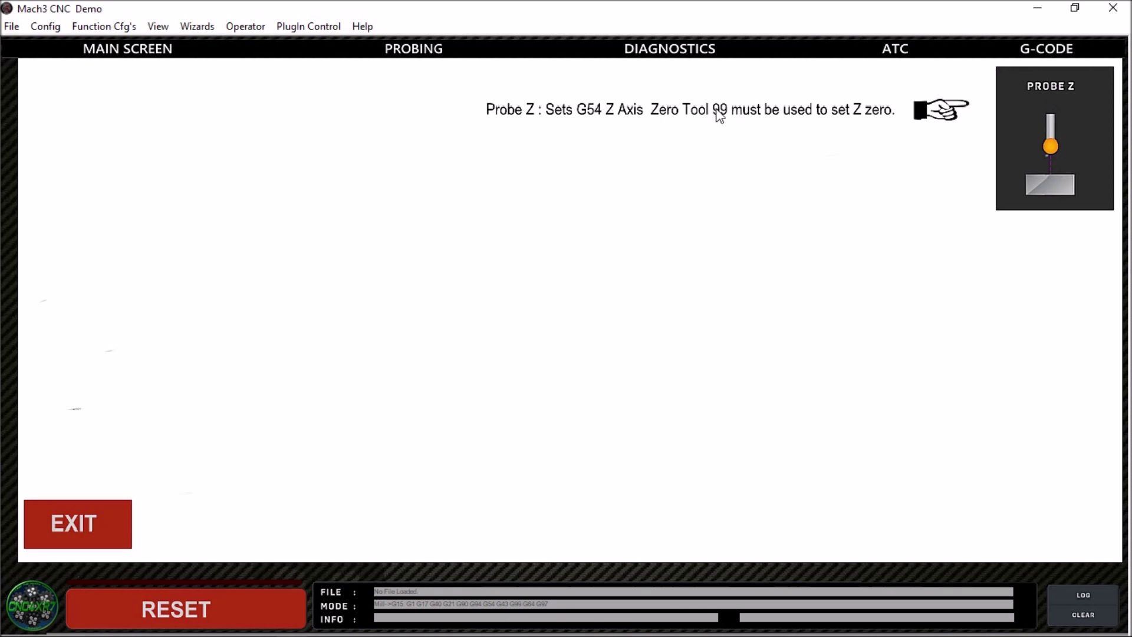
pyautogui.click(100, 529)
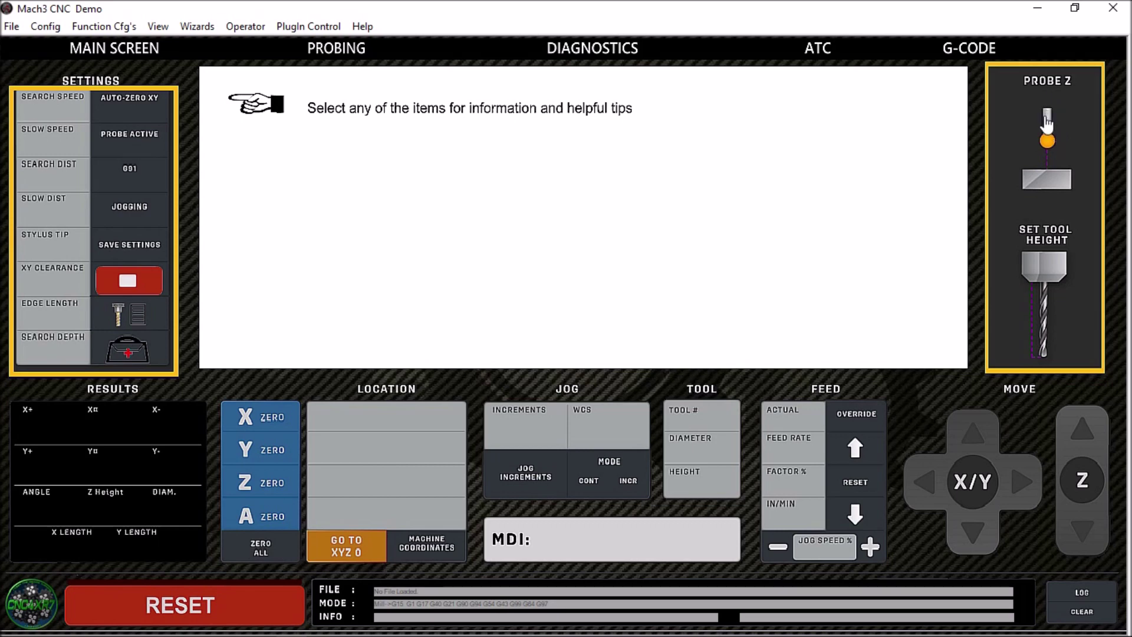
pyautogui.click(1048, 272)
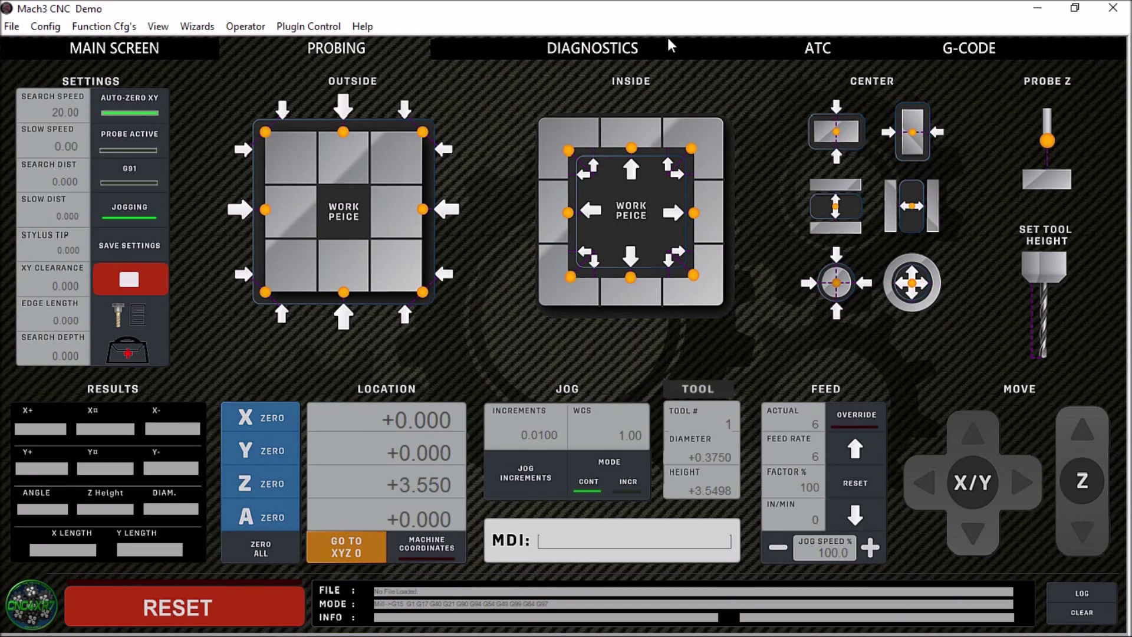
# Open the Diagnostics screen and try to run the axis calibration for the X axis
pyautogui.click(600, 54)
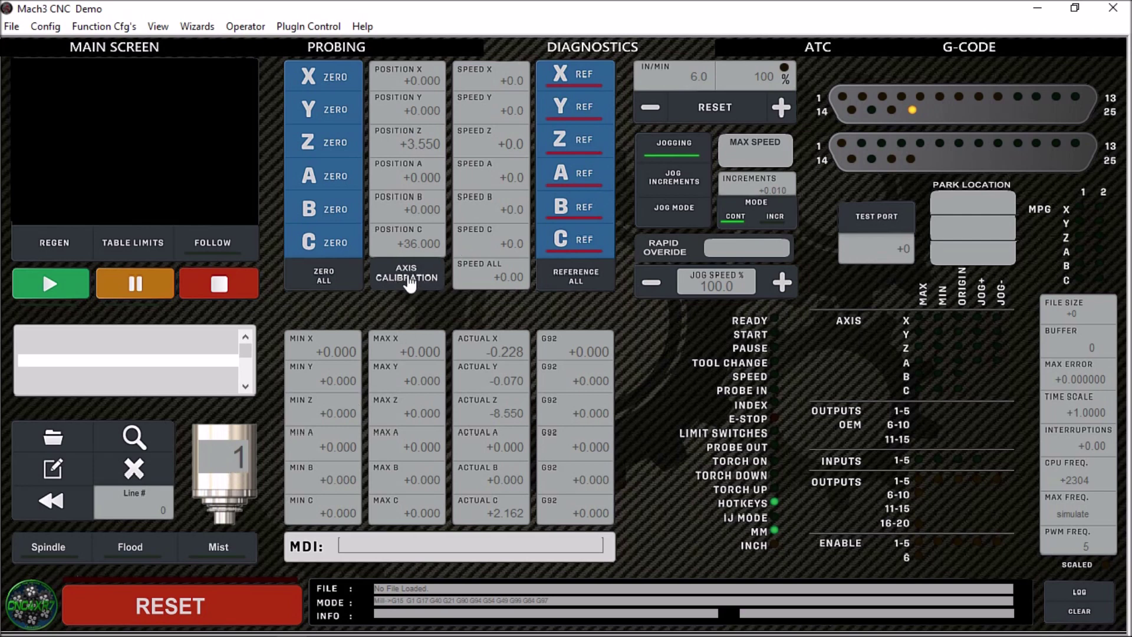
pyautogui.click(409, 281)
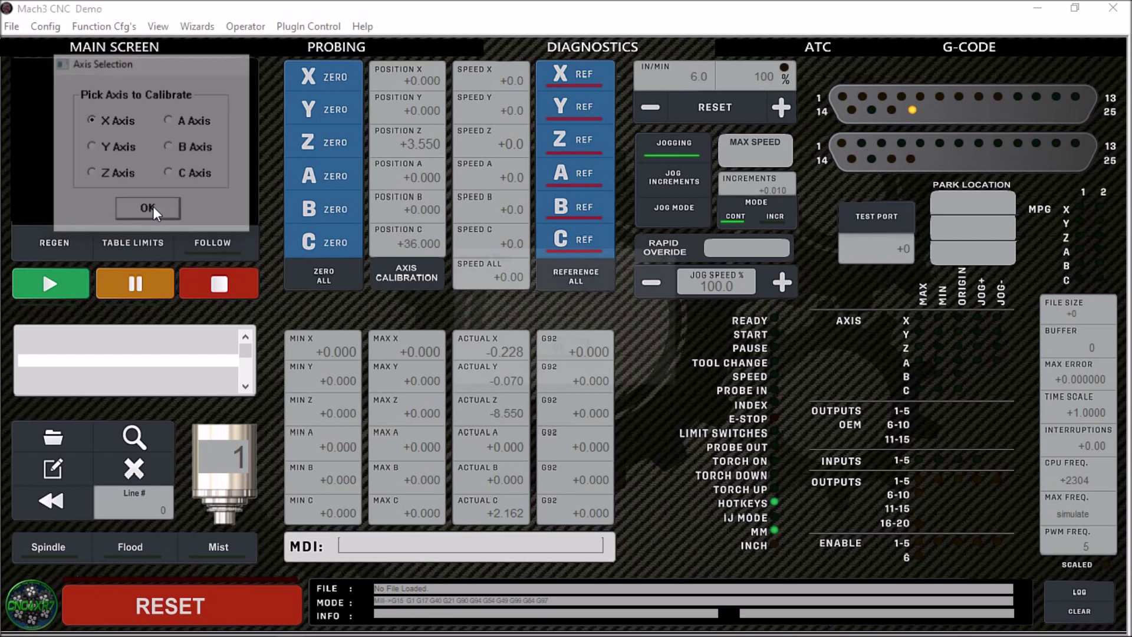
pyautogui.click(150, 212)
pyautogui.click(669, 259)
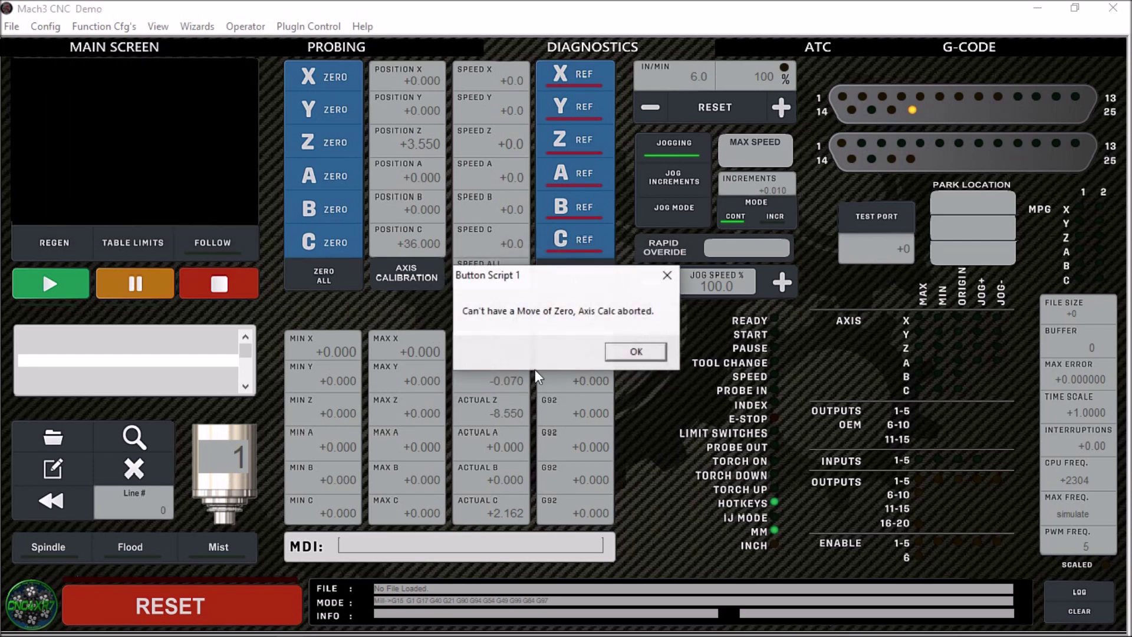
pyautogui.click(632, 350)
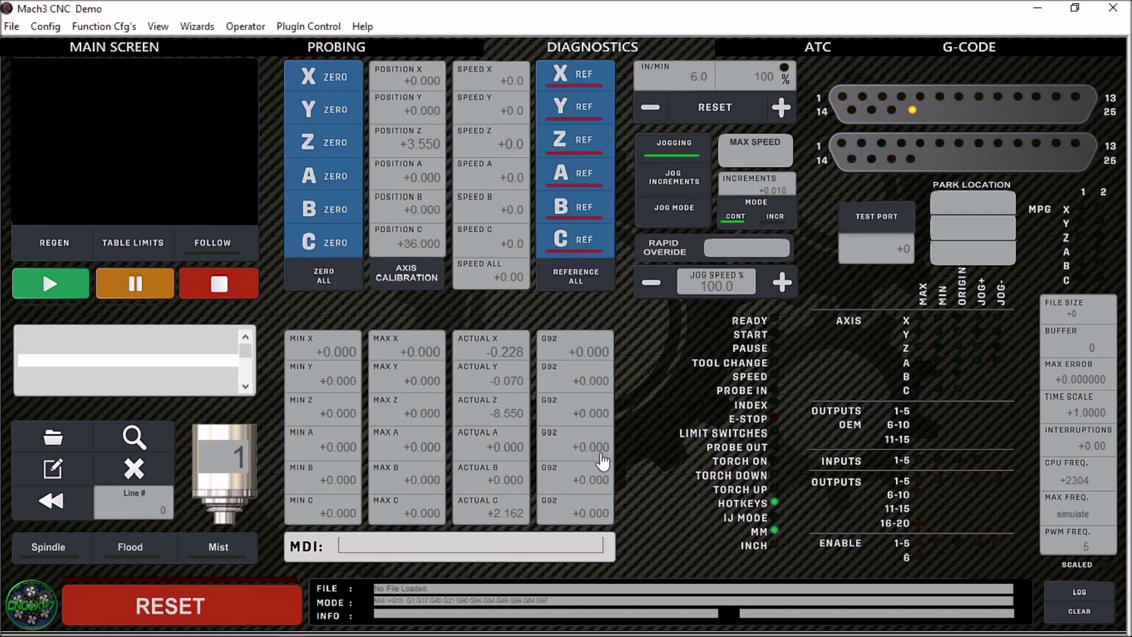
# Open the ATC screen, trigger the emergency stop and reset the machine
pyautogui.click(816, 47)
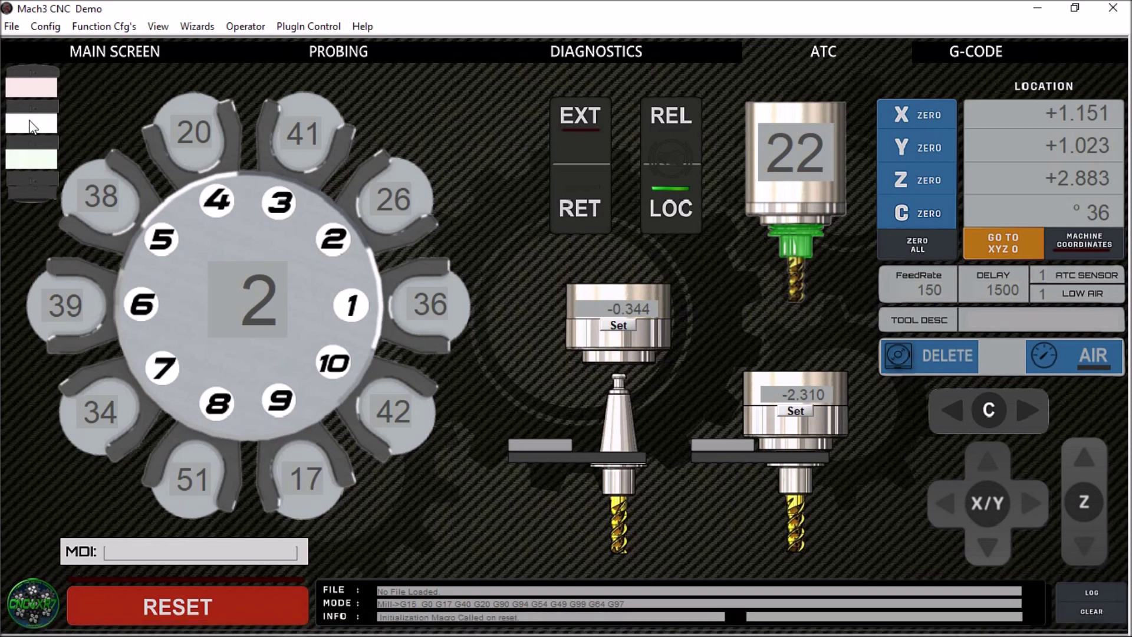
pyautogui.click(162, 607)
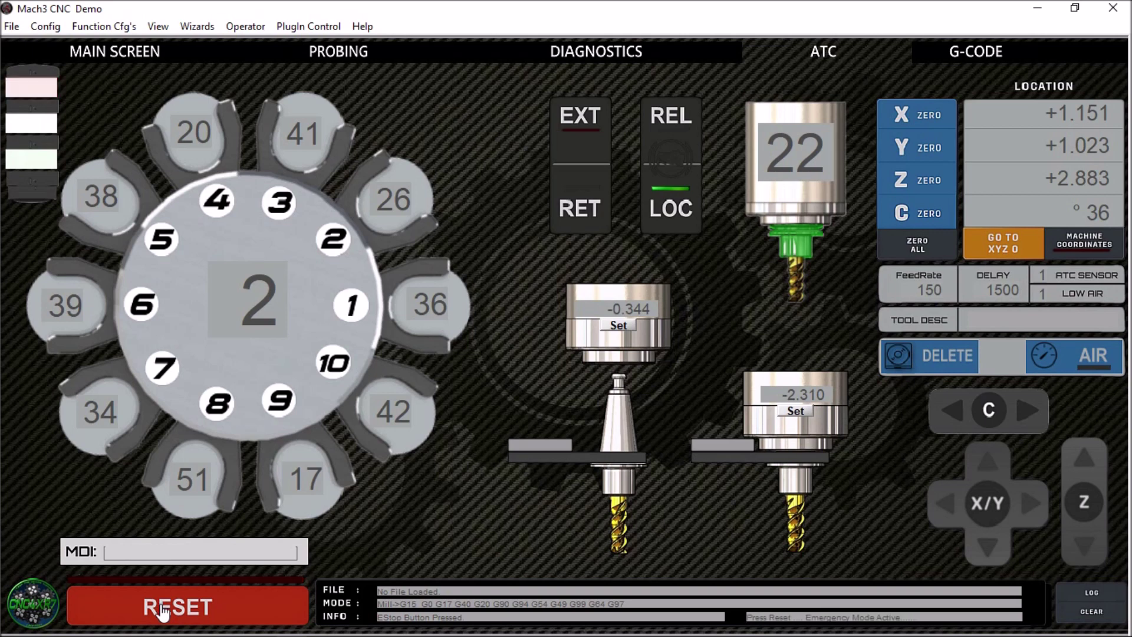
pyautogui.click(163, 611)
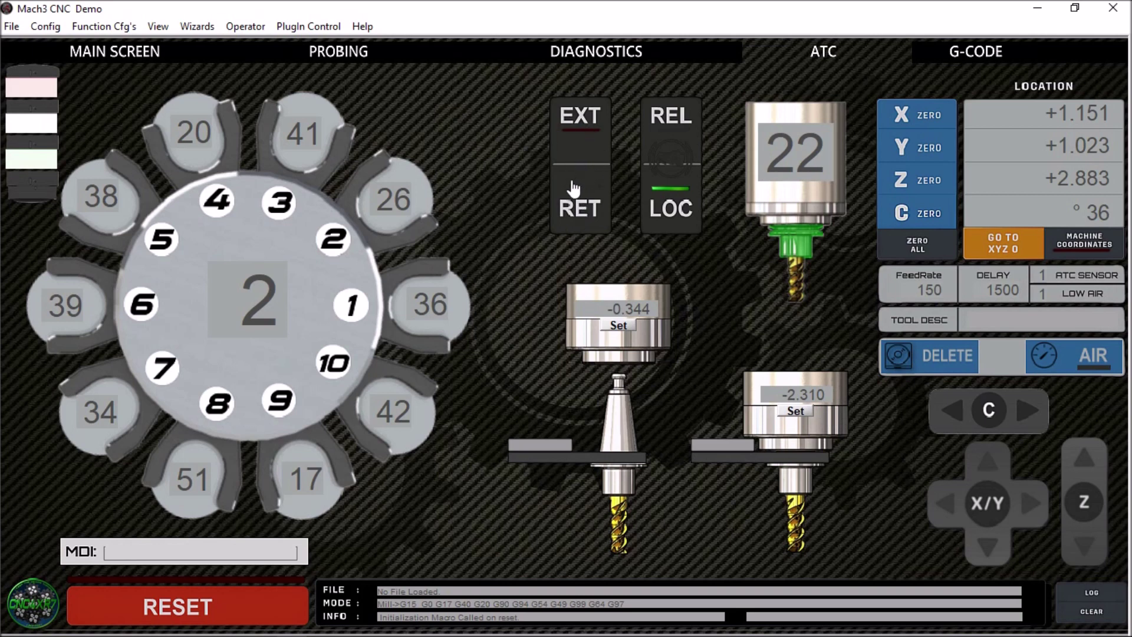
# Toggle the spindle's tool release on and off, and switch the location readout to machine coordinates and back
pyautogui.click(664, 167)
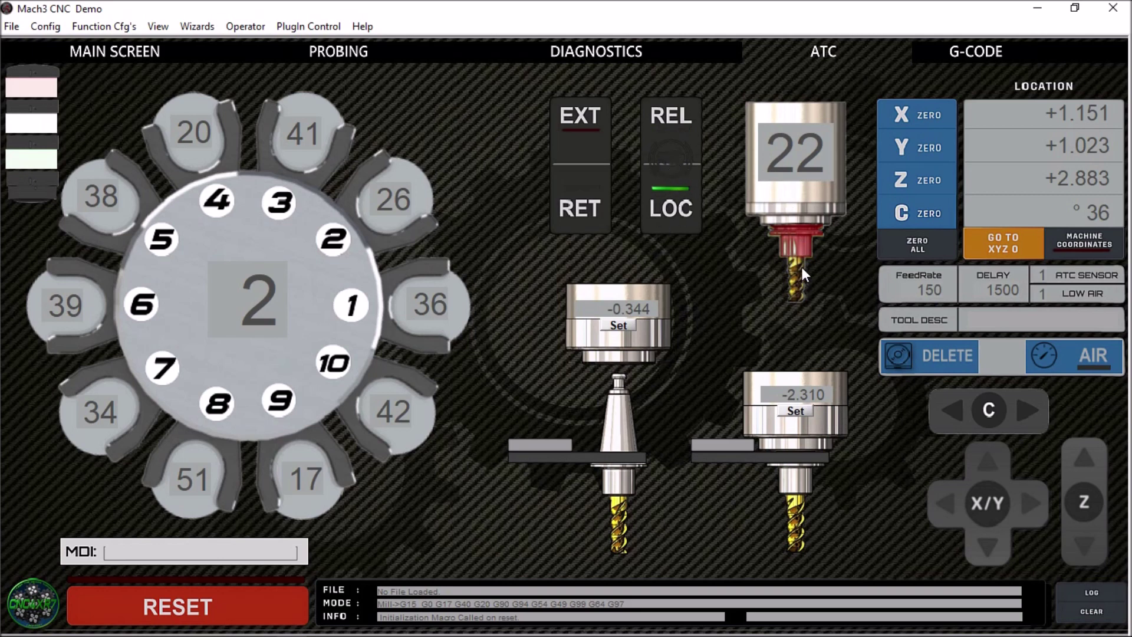
pyautogui.click(662, 142)
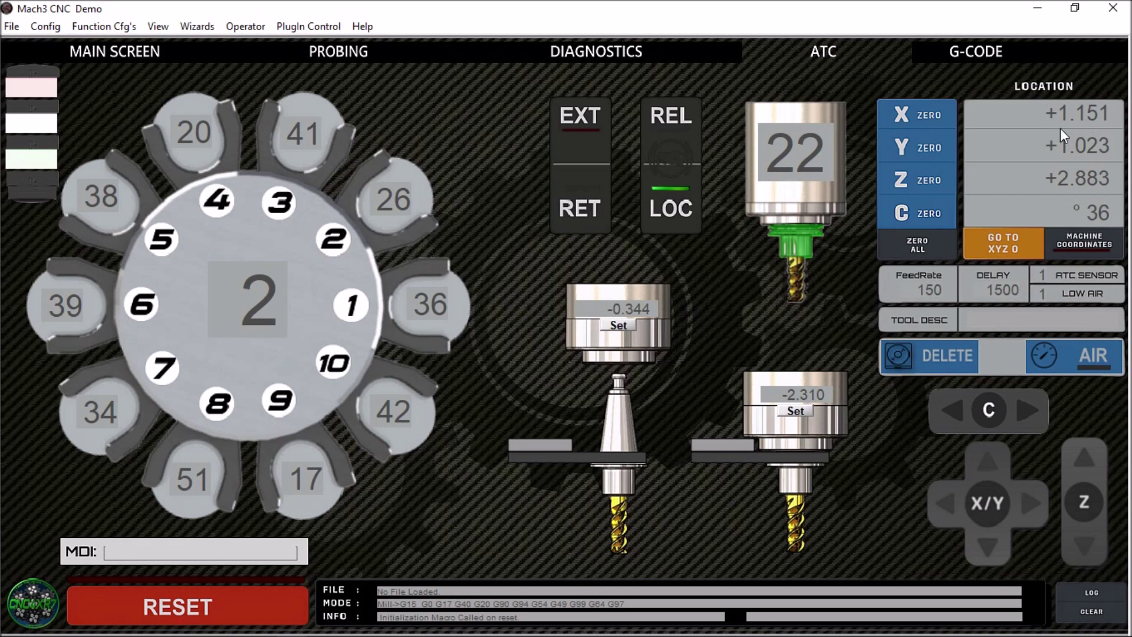
pyautogui.click(1090, 249)
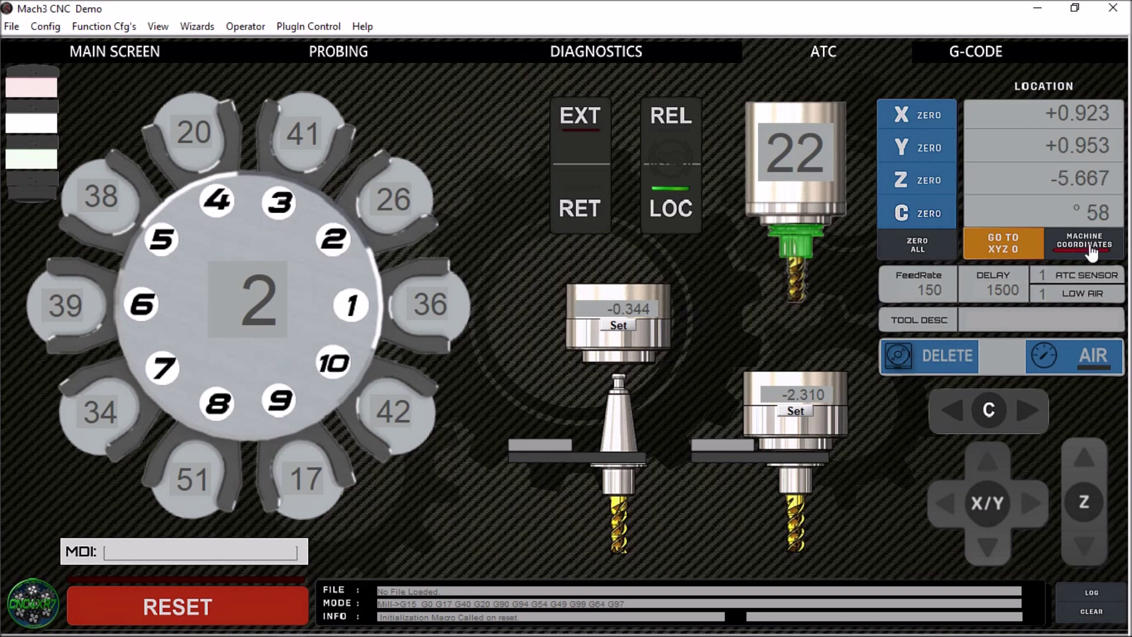
pyautogui.click(1089, 250)
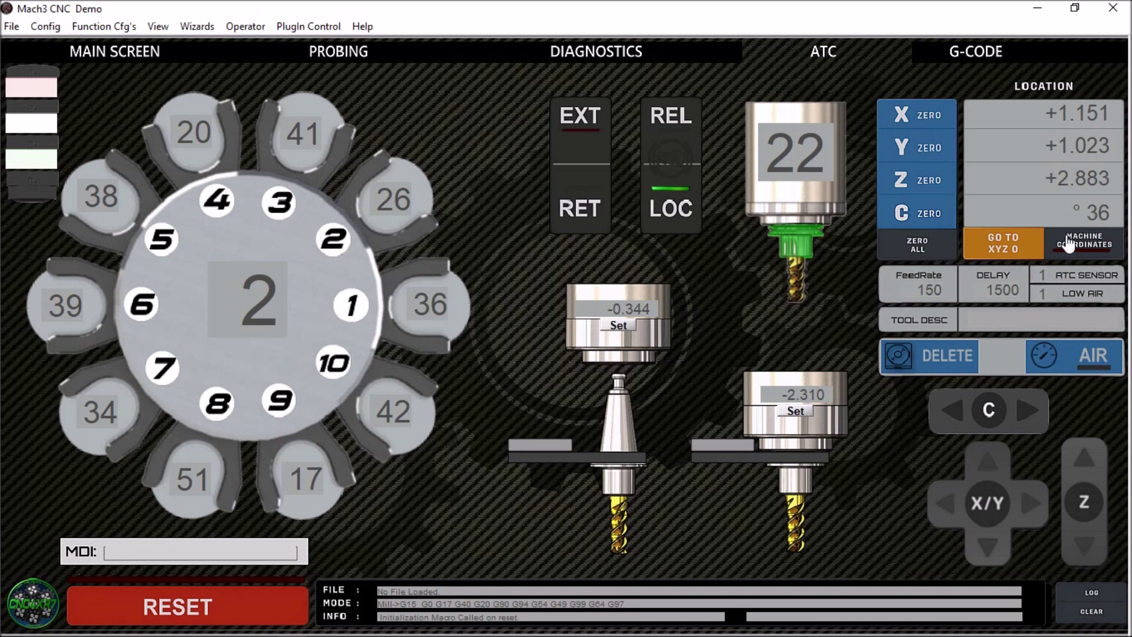
pyautogui.click(1028, 417)
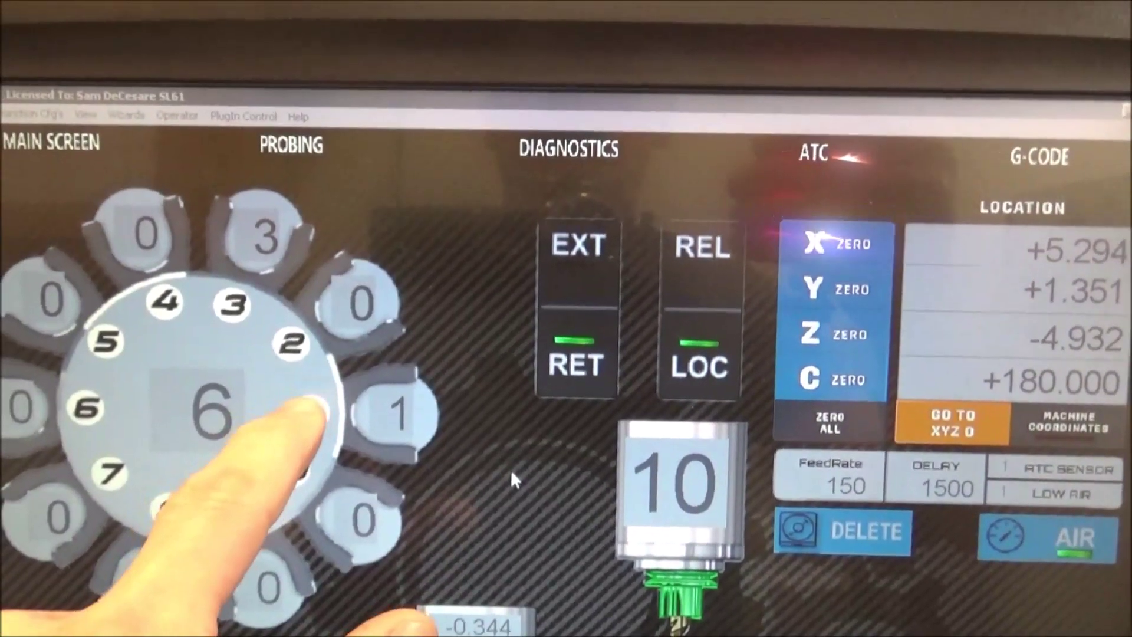
pyautogui.click(271, 394)
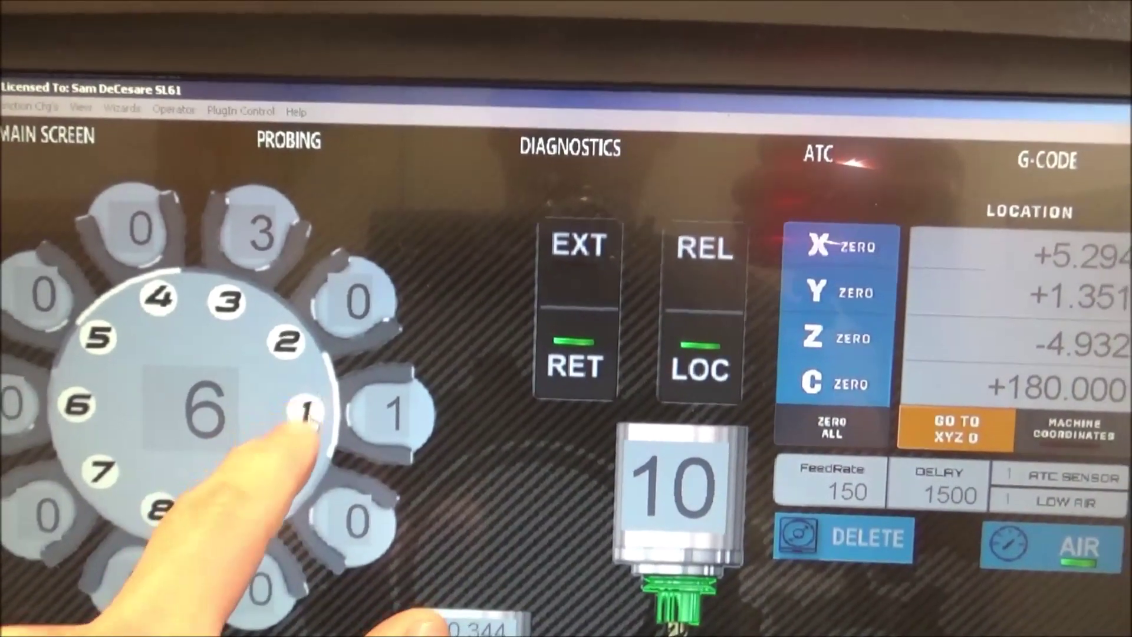